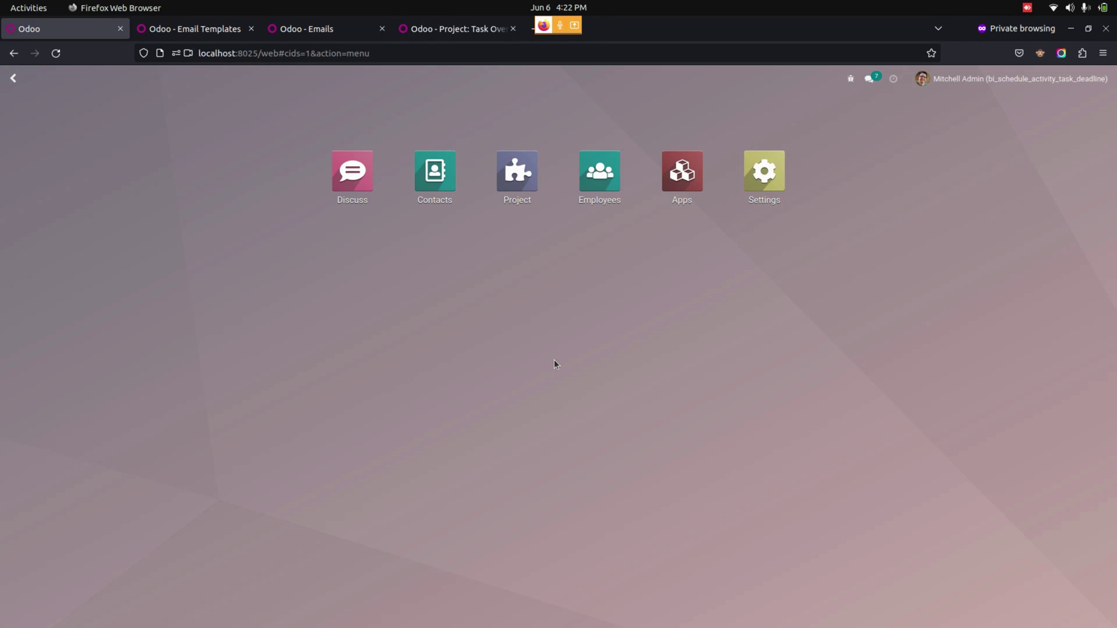
# - Start a new task in My Tasks titled 'TASK 001 - Start the prcess of L1 project'
pyautogui.click(520, 186)
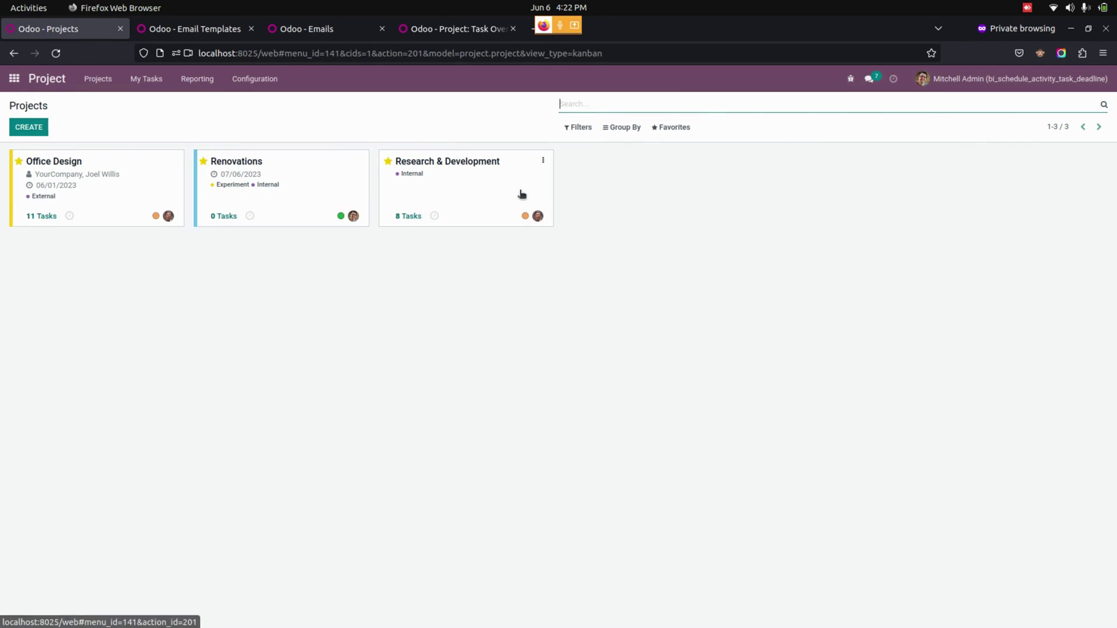
pyautogui.click(140, 84)
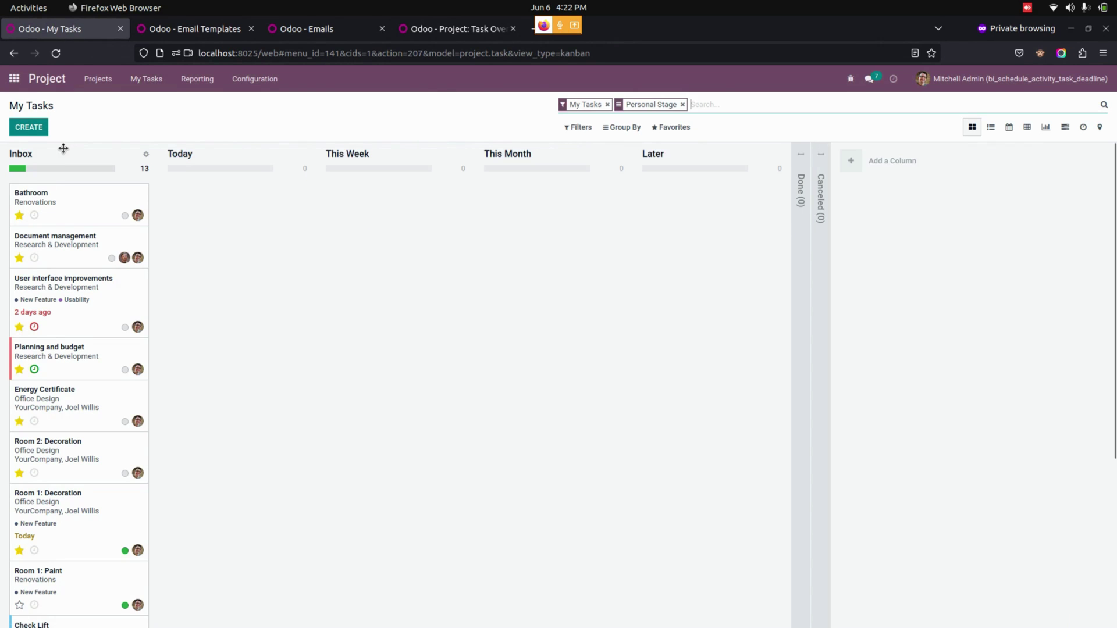
pyautogui.click(30, 128)
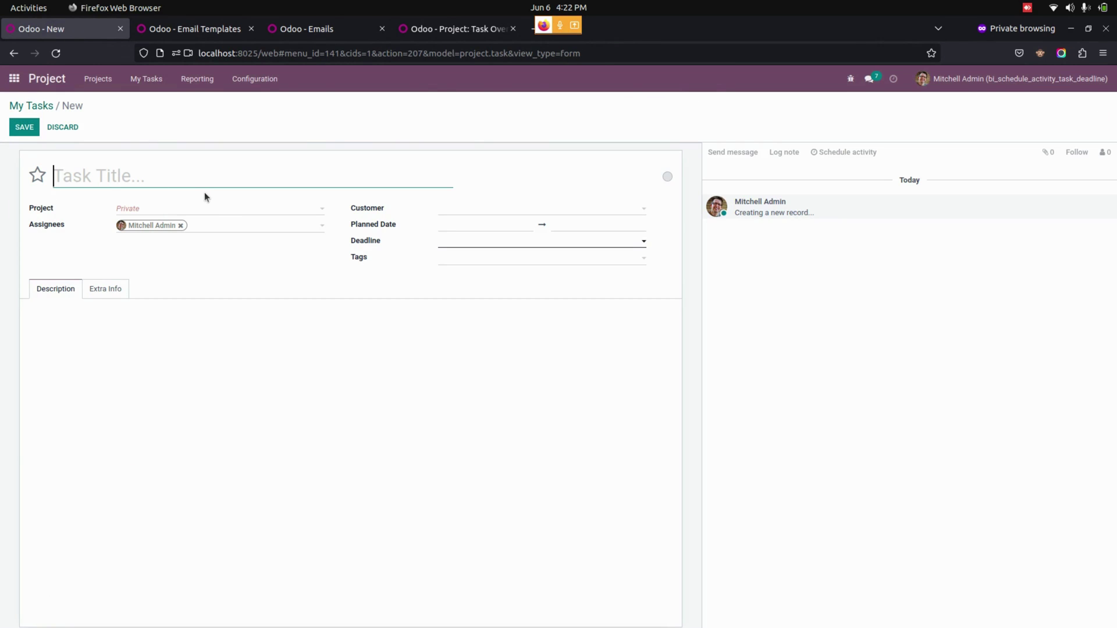
pyautogui.write('TASK 001 - Start the prcess of L1 po')
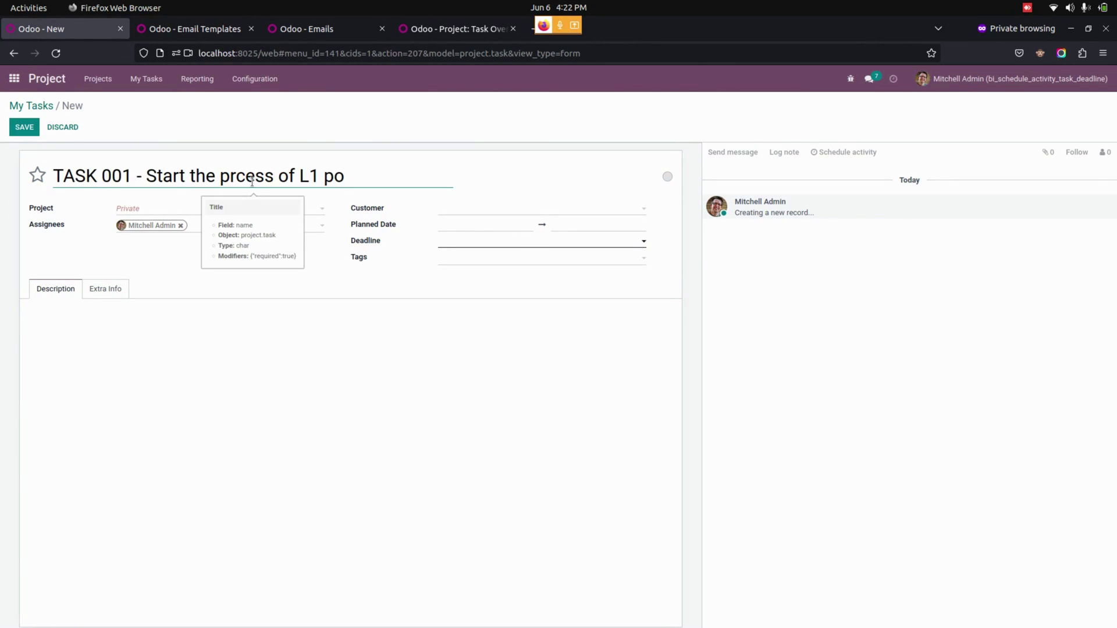
pyautogui.press('BackSpace')
pyautogui.write('roject')
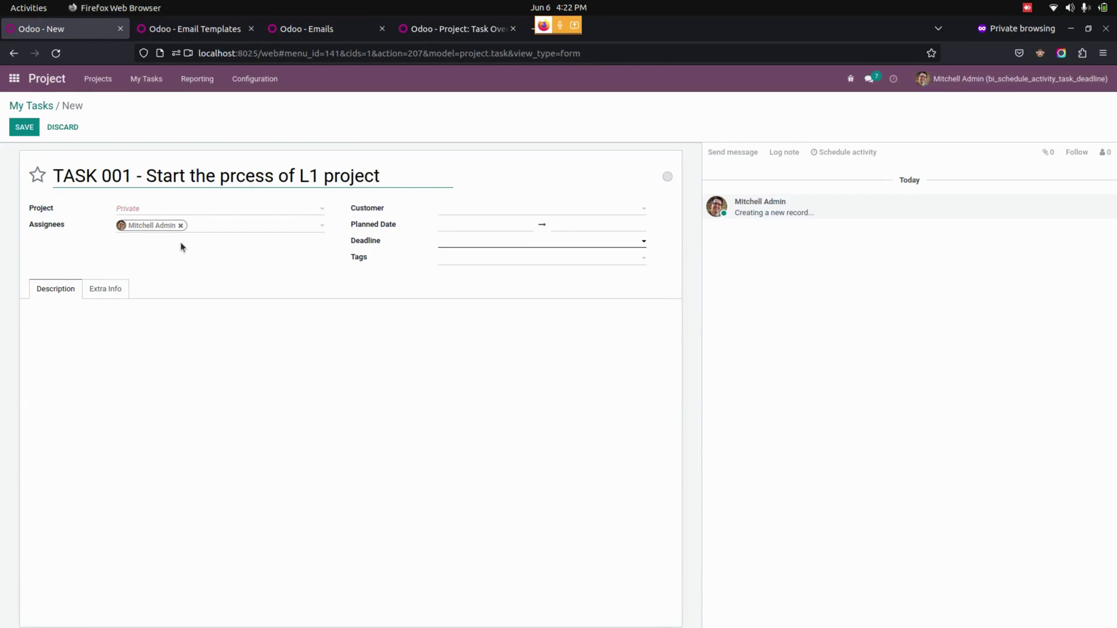
# - Assign the task to the other employee in Office Design with deadline 06/06/2023, and save
pyautogui.click(210, 226)
pyautogui.click(181, 226)
pyautogui.click(144, 249)
pyautogui.click(138, 262)
pyautogui.click(158, 228)
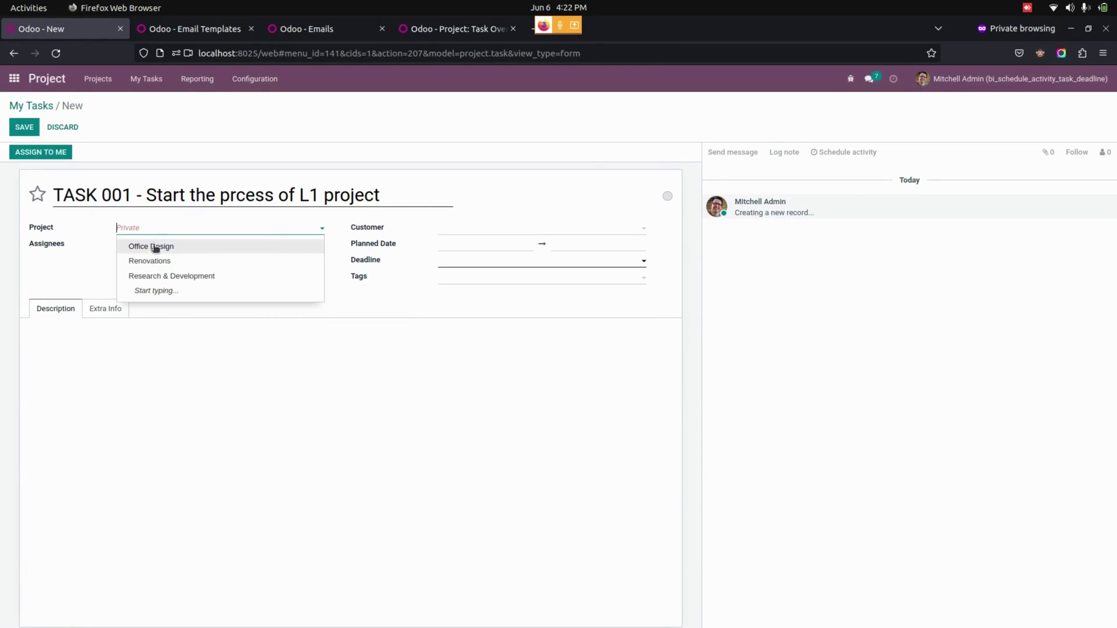
pyautogui.click(154, 245)
pyautogui.click(489, 260)
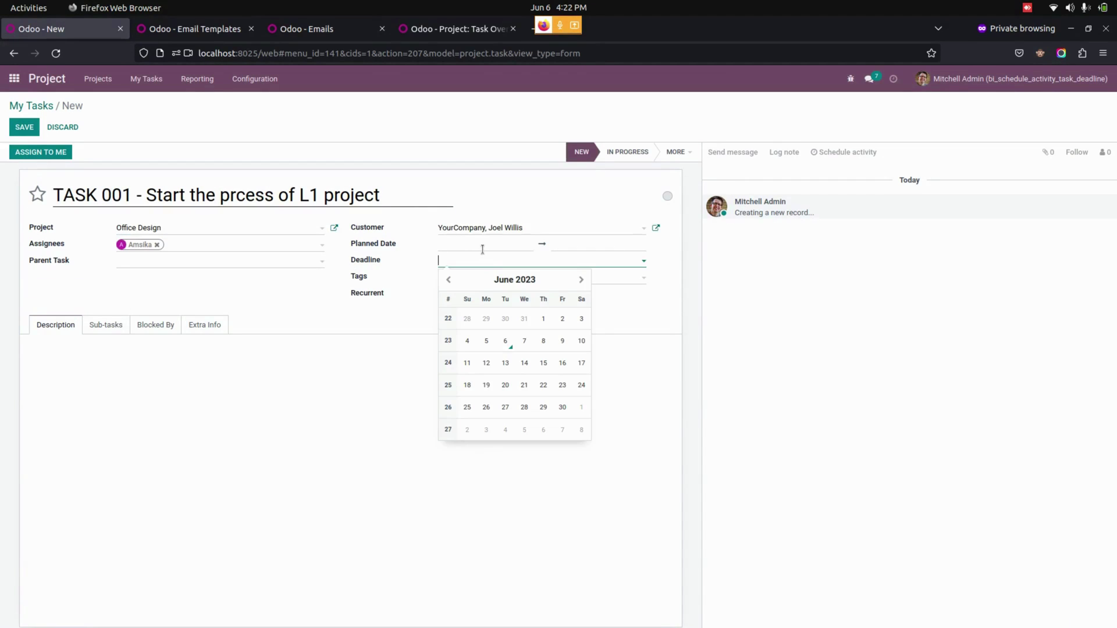
pyautogui.click(505, 342)
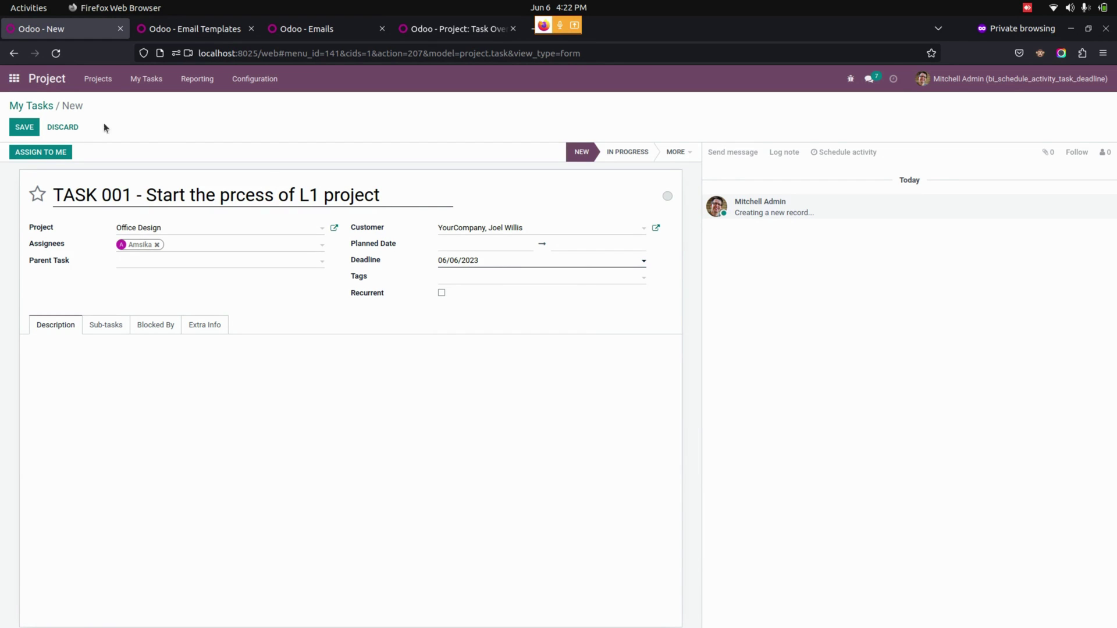
pyautogui.click(25, 129)
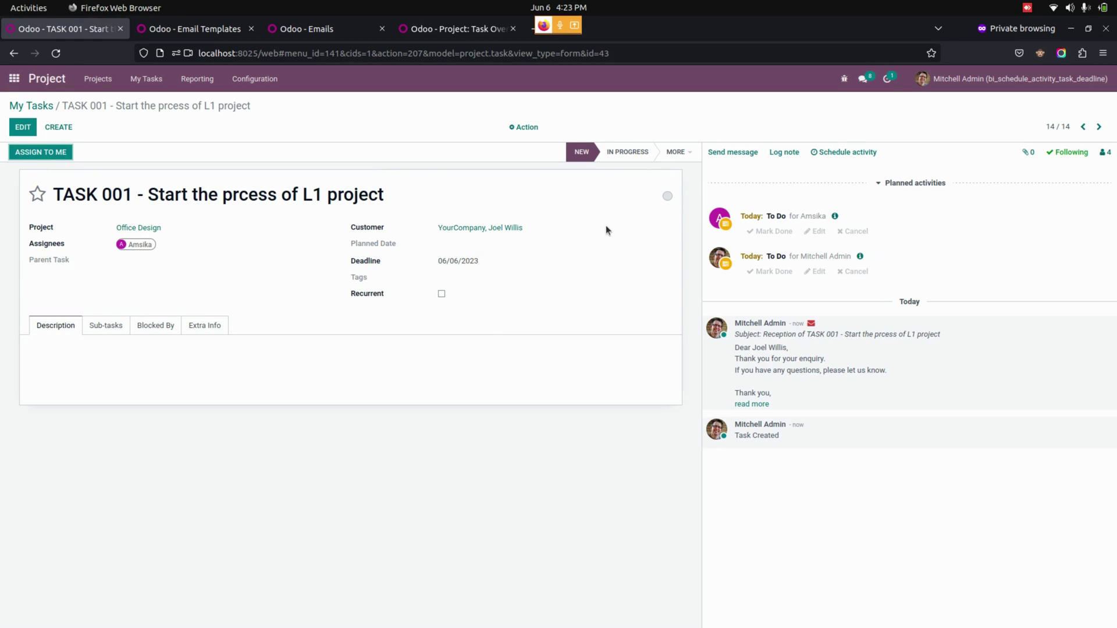
# - Check the assignee's record in Employees, then reopen the new TASK 001 task
pyautogui.click(14, 78)
pyautogui.click(599, 172)
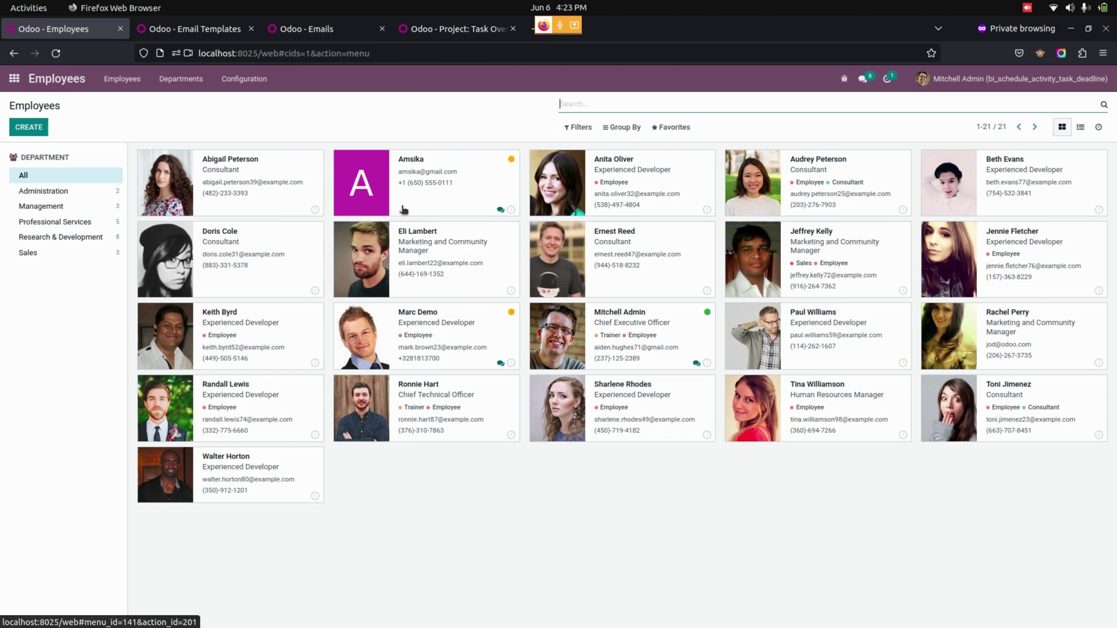
pyautogui.click(451, 181)
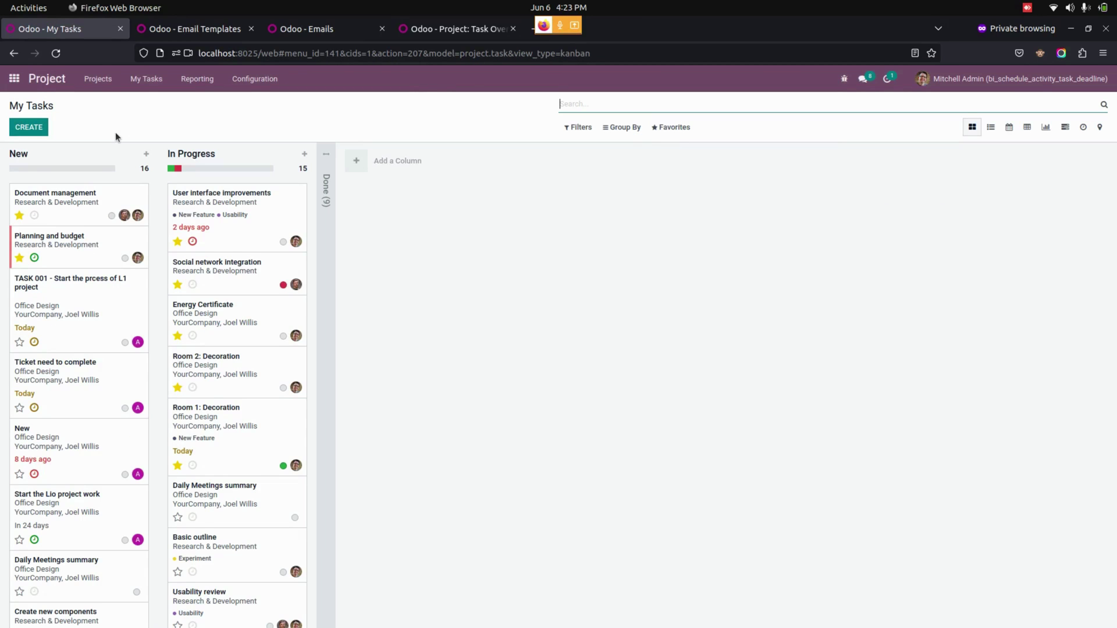
pyautogui.click(103, 290)
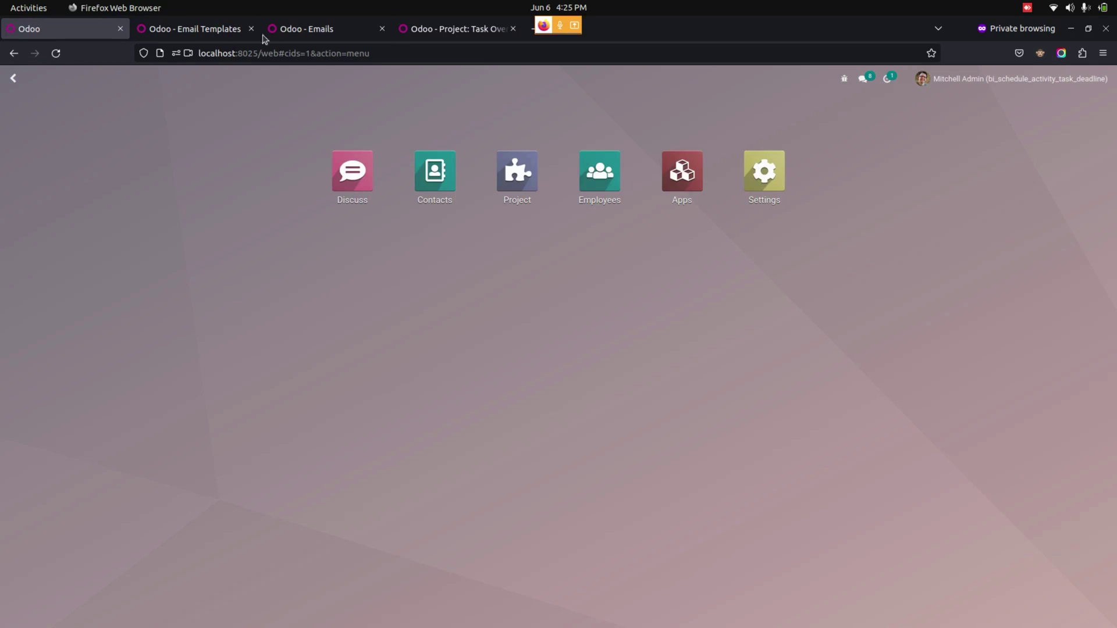
# - Open the 'First Remainder - Send by Email' template from the Email Templates list
pyautogui.click(199, 27)
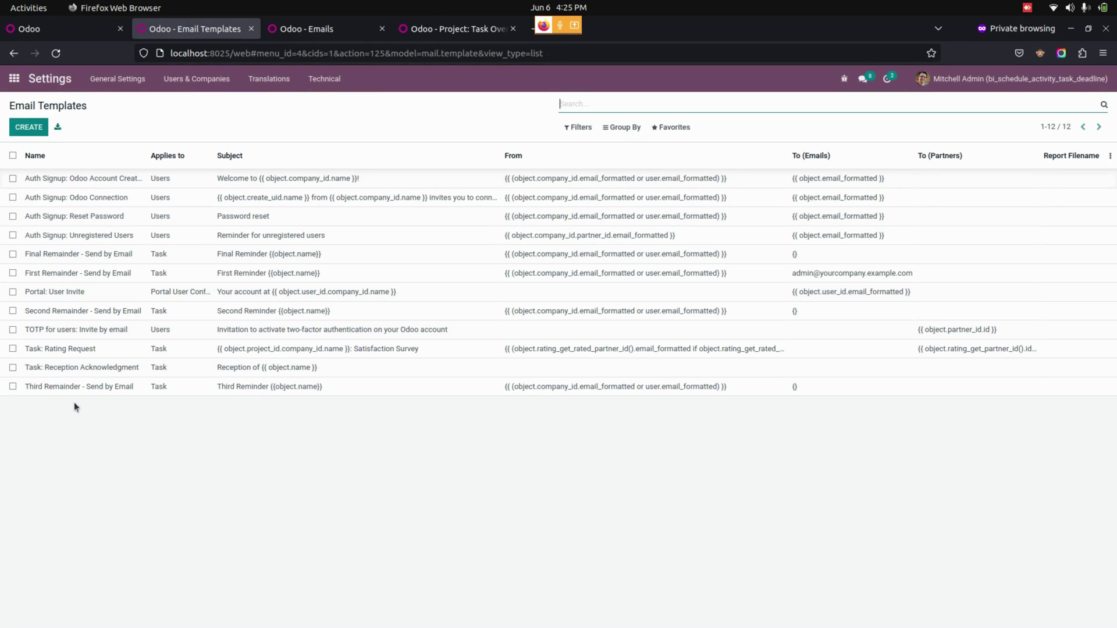
pyautogui.click(98, 277)
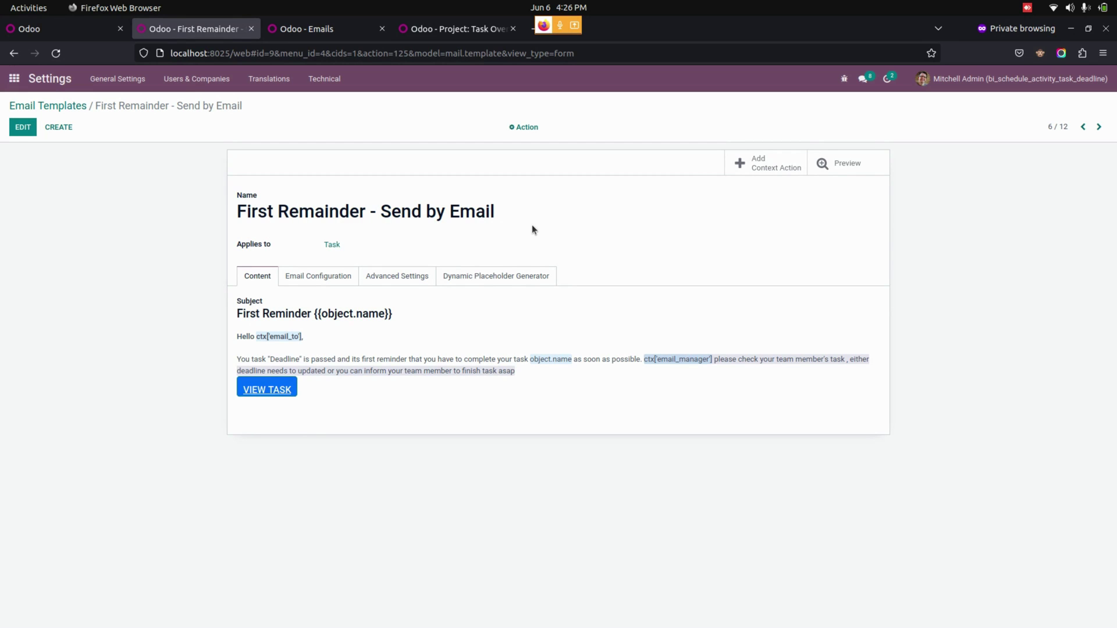
# - Edit the First Remainder template to check its VIEW TASK link, then return to Email Templates
pyautogui.click(384, 379)
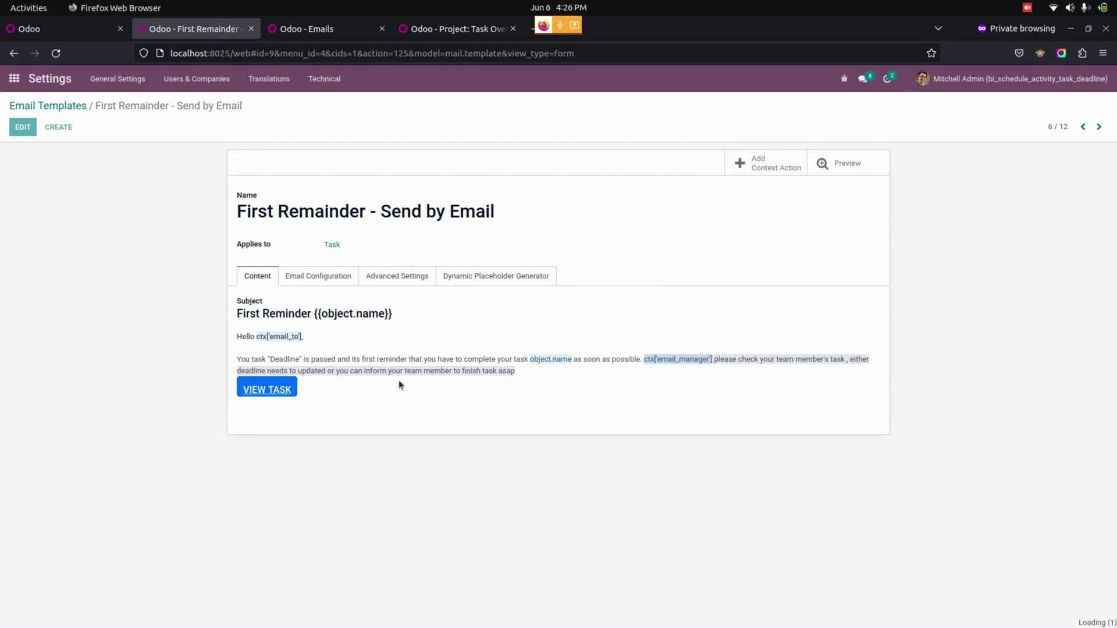
pyautogui.click(273, 396)
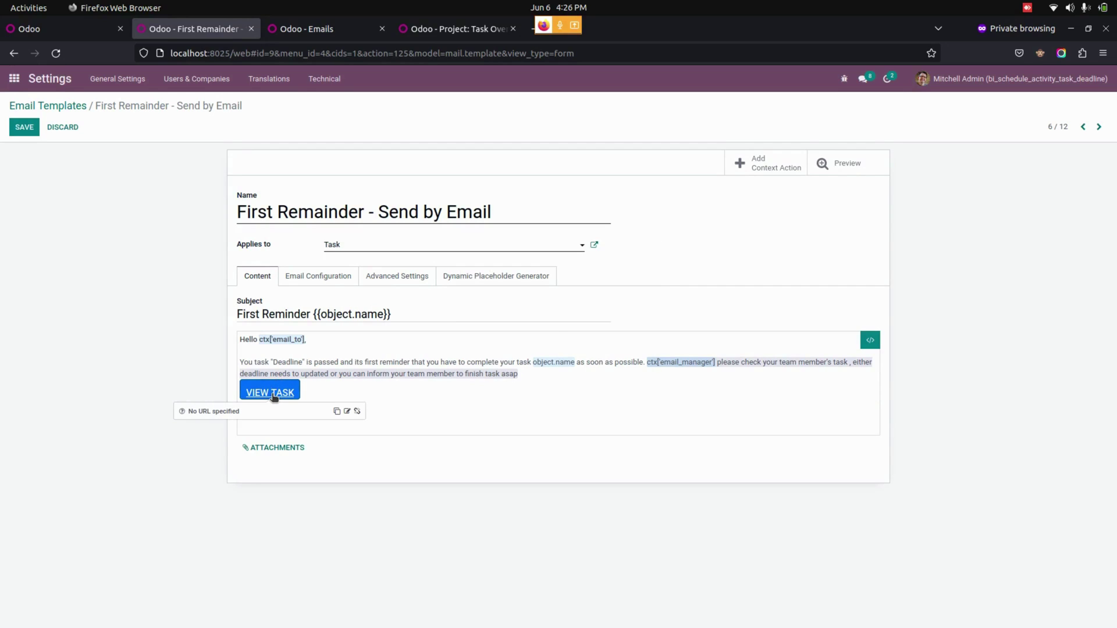
pyautogui.click(64, 110)
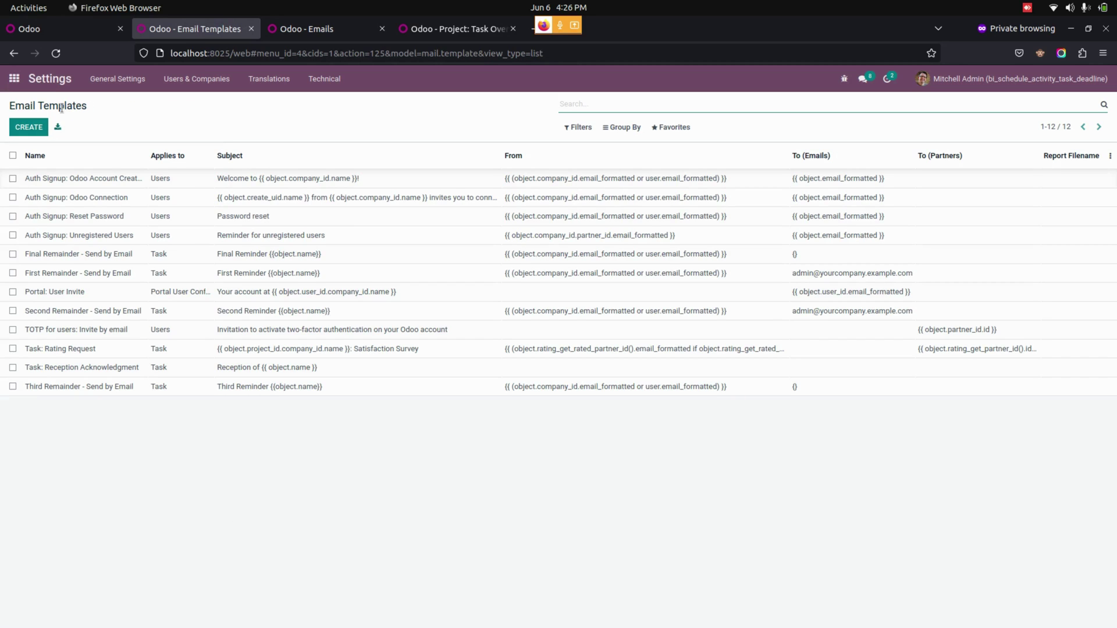
# - Review the Second, Third and Final Remainder - Send by Email templates one after another
pyautogui.click(62, 311)
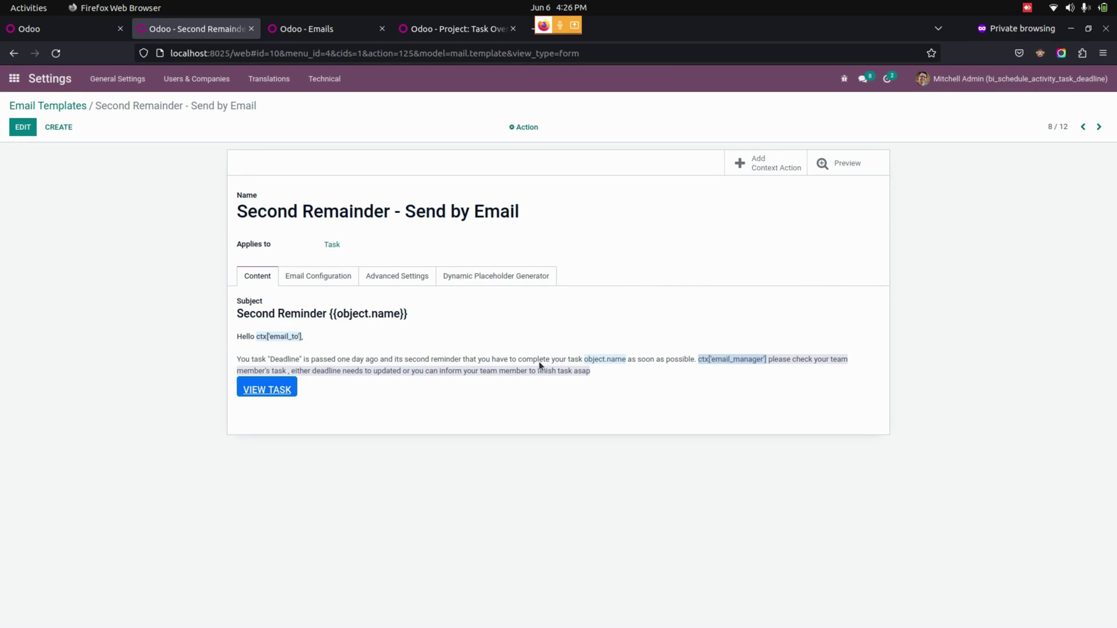
pyautogui.click(61, 105)
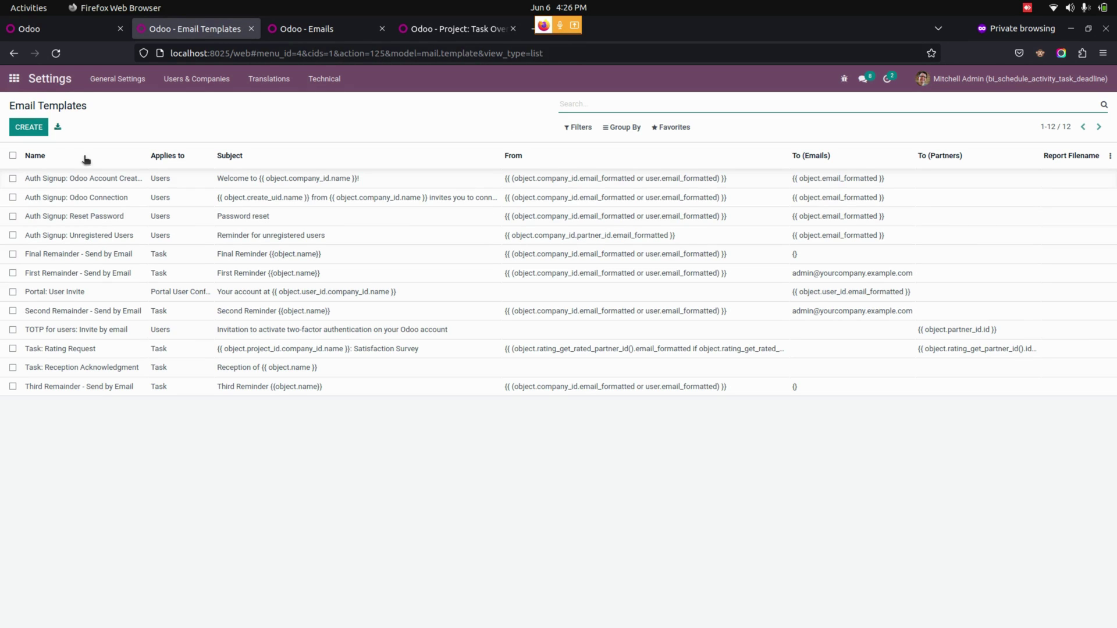
pyautogui.click(100, 386)
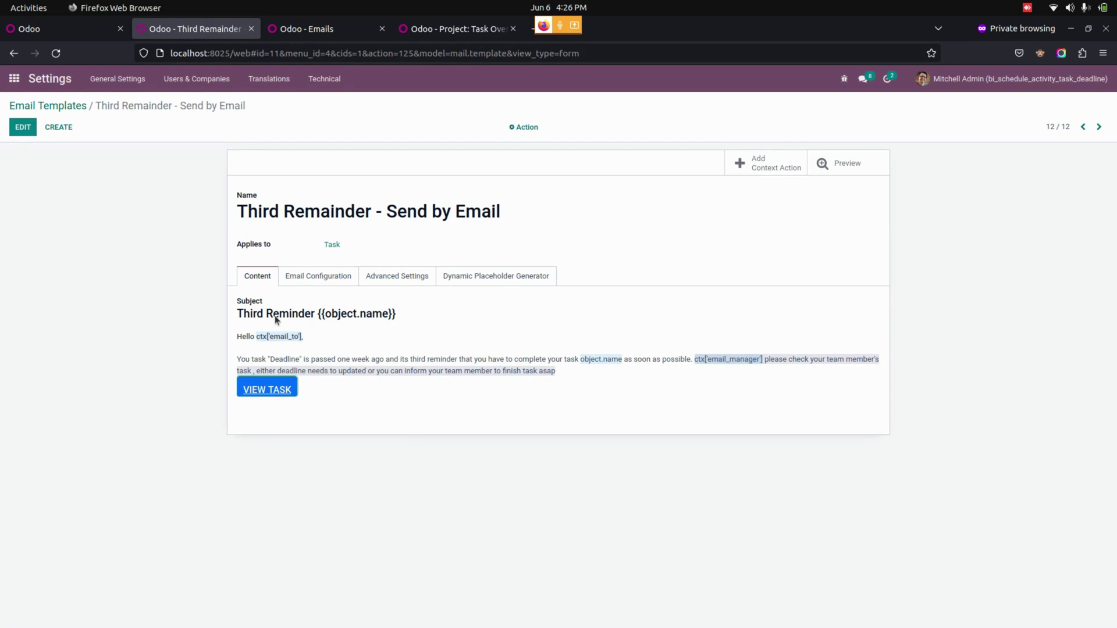
pyautogui.click(55, 106)
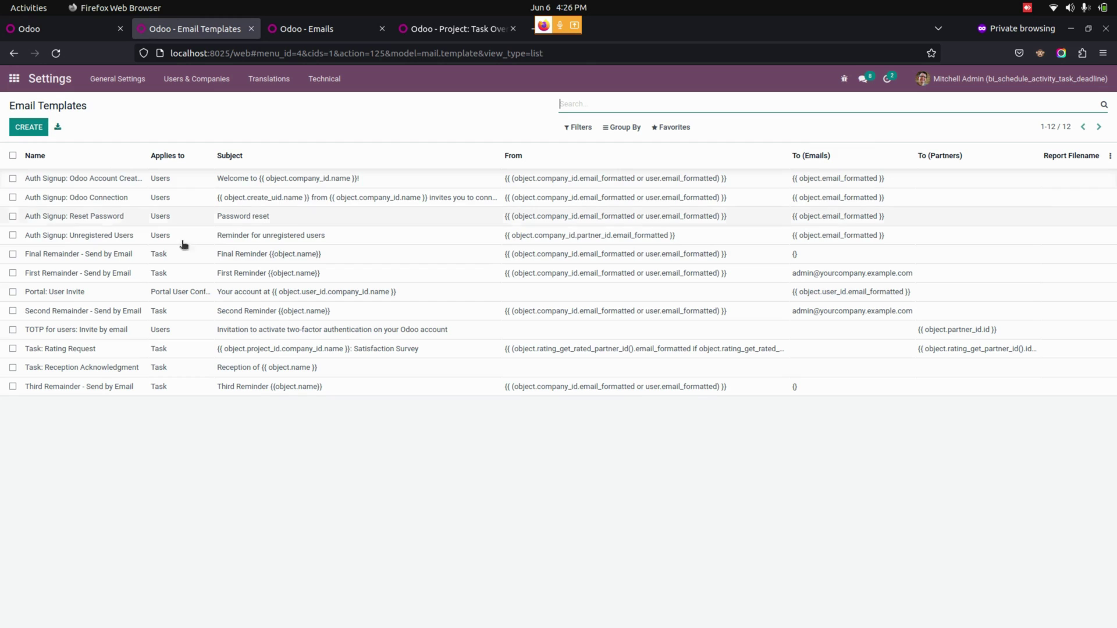
pyautogui.click(106, 257)
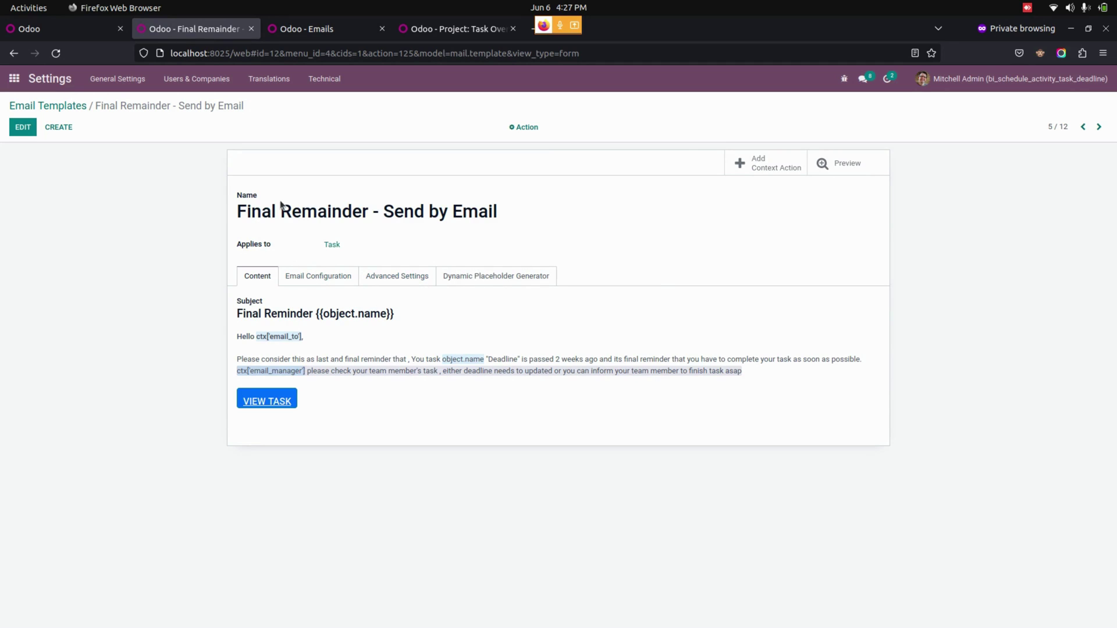
pyautogui.click(65, 106)
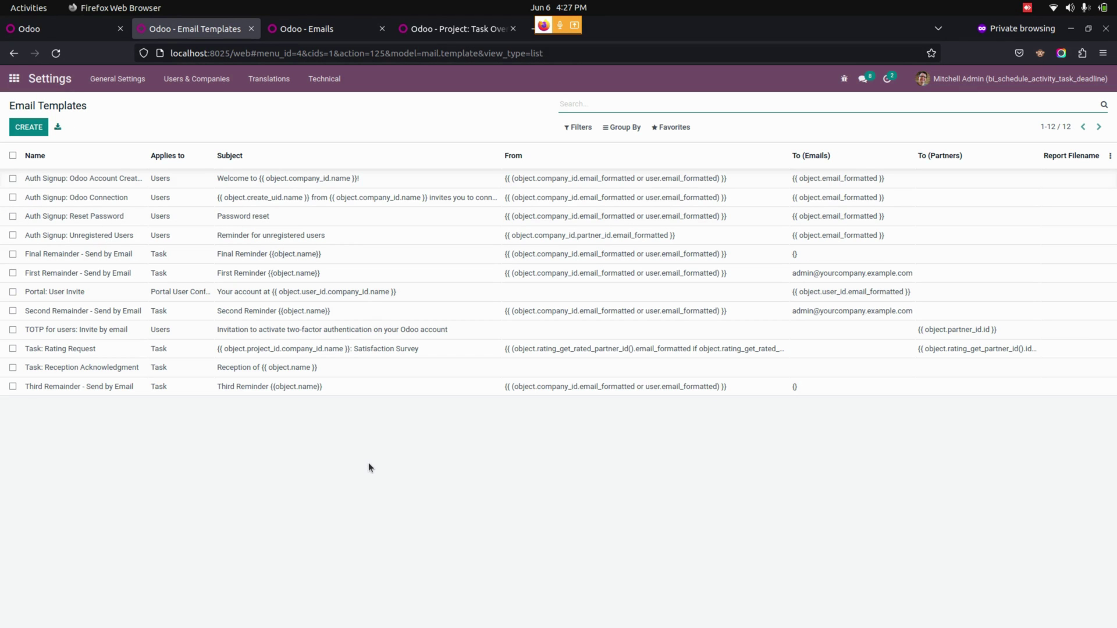
# - Open the Task Overdue First Remainder scheduled action from the Scheduled Actions list
pyautogui.click(372, 30)
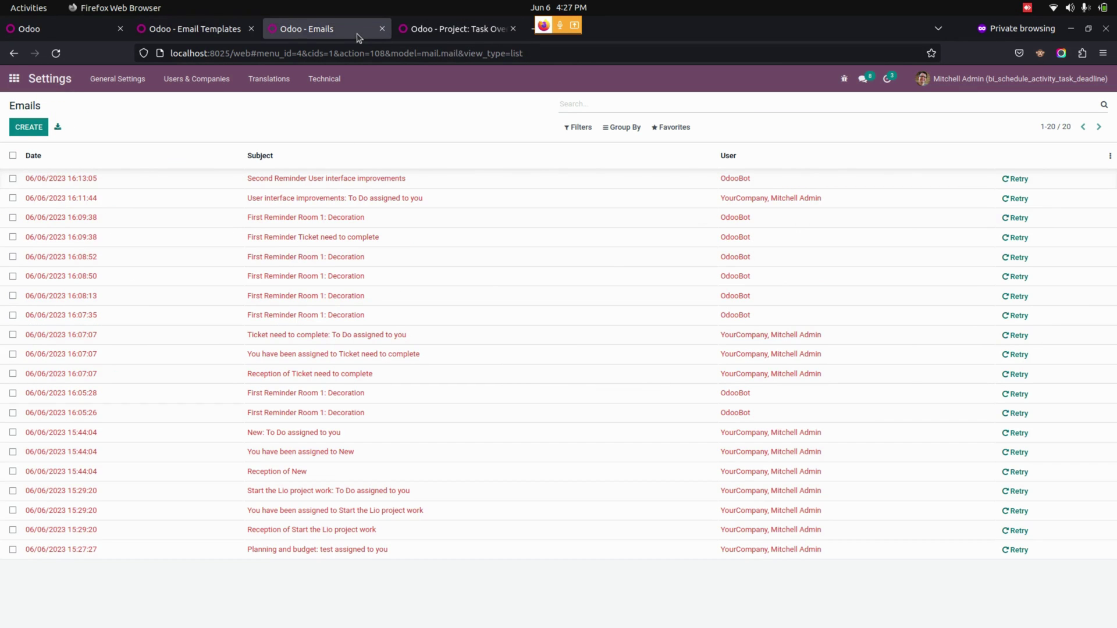
pyautogui.click(454, 28)
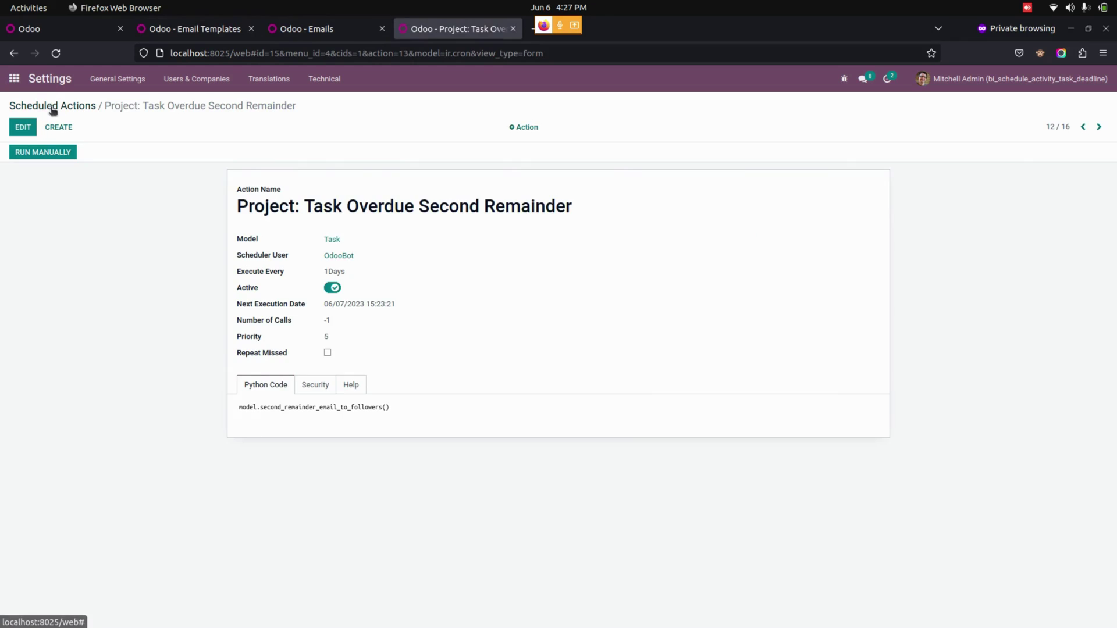
pyautogui.click(52, 108)
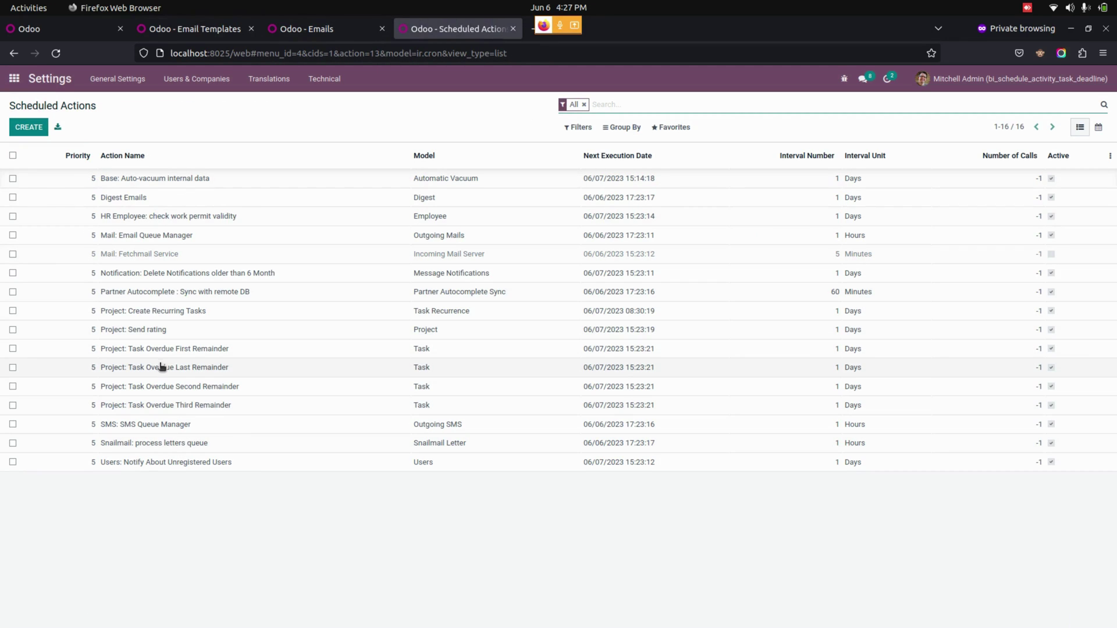
pyautogui.click(149, 351)
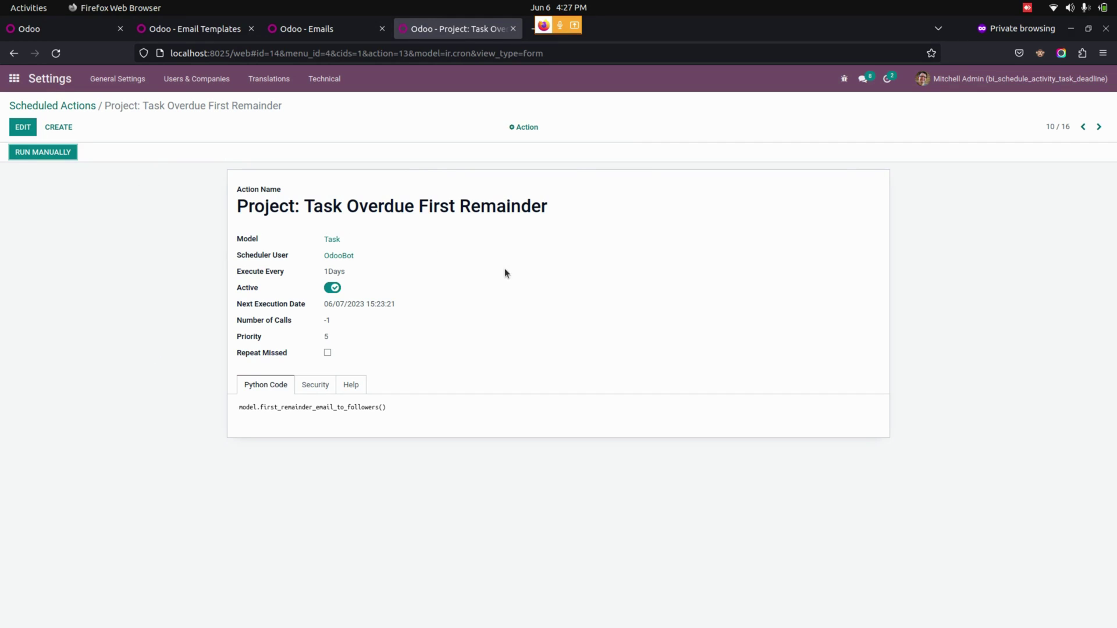
pyautogui.click(82, 108)
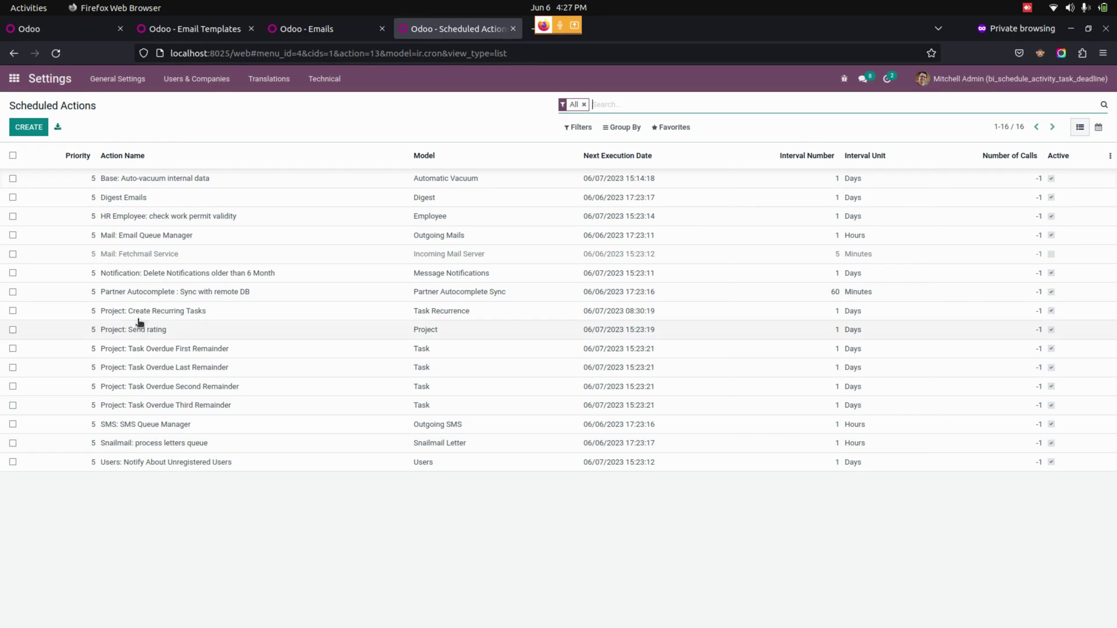
# - Review the Second, Third and Last Task Overdue Remainder scheduled actions, then show the sent Emails
pyautogui.click(215, 388)
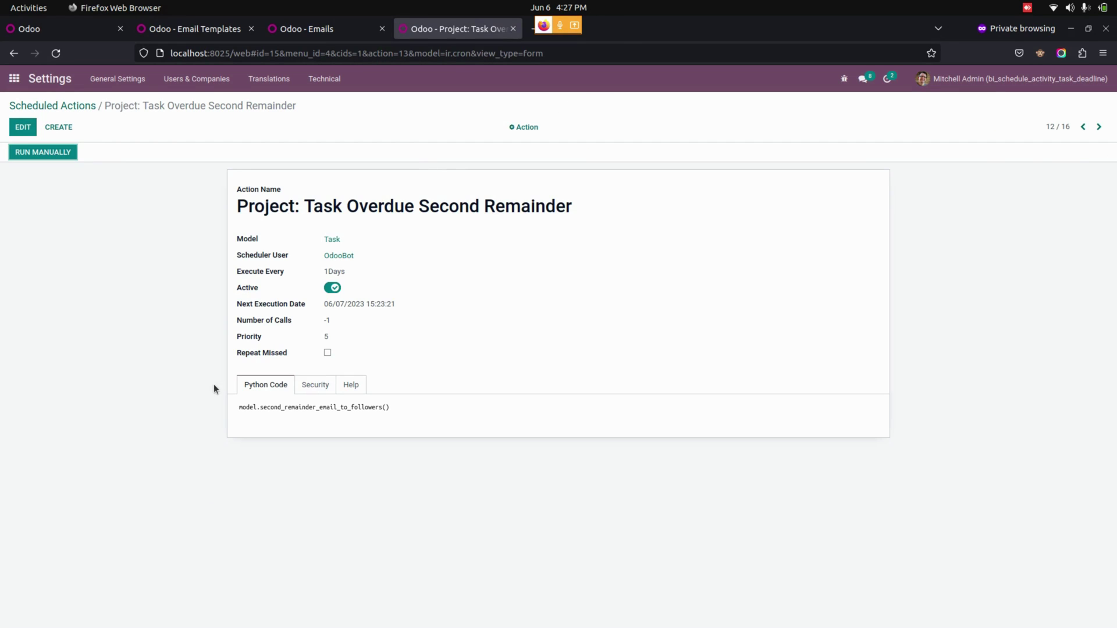
pyautogui.click(1099, 127)
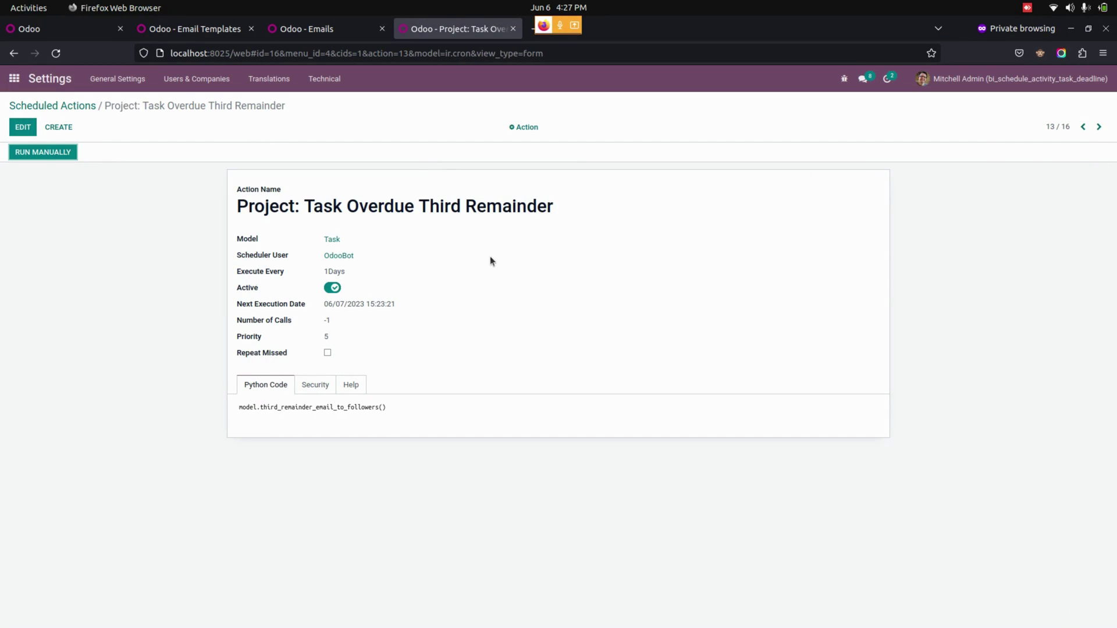
pyautogui.click(53, 106)
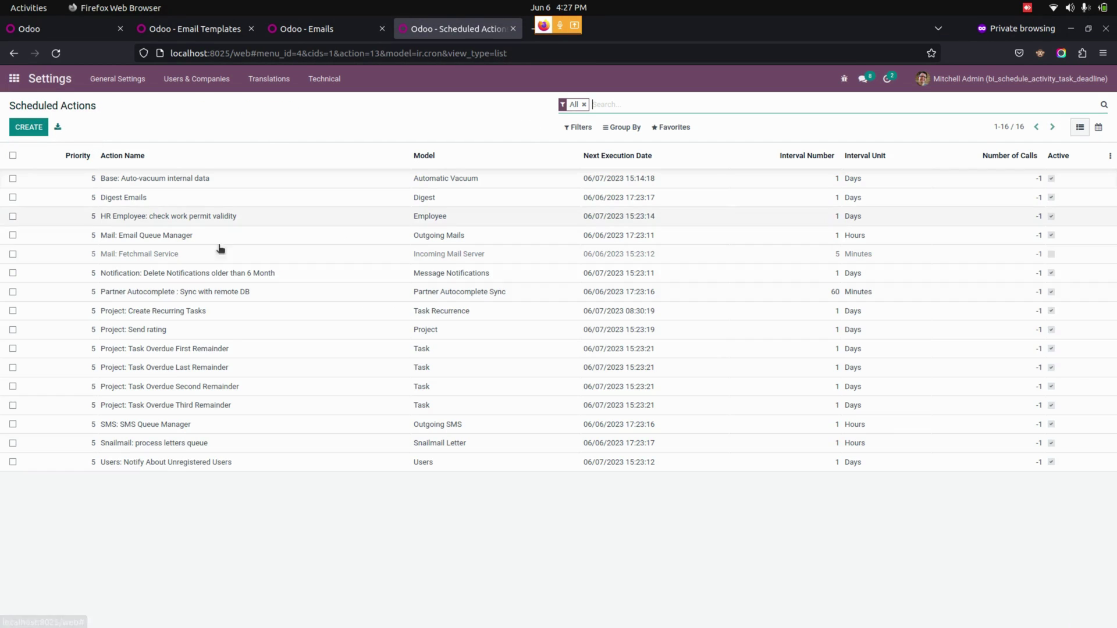
pyautogui.click(211, 372)
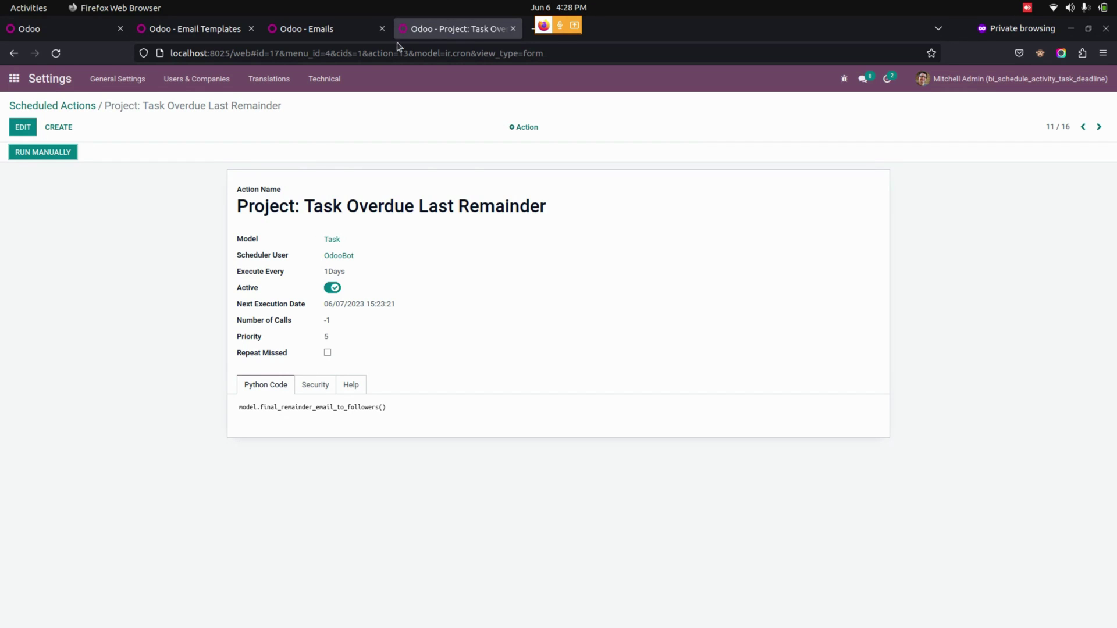
pyautogui.click(292, 30)
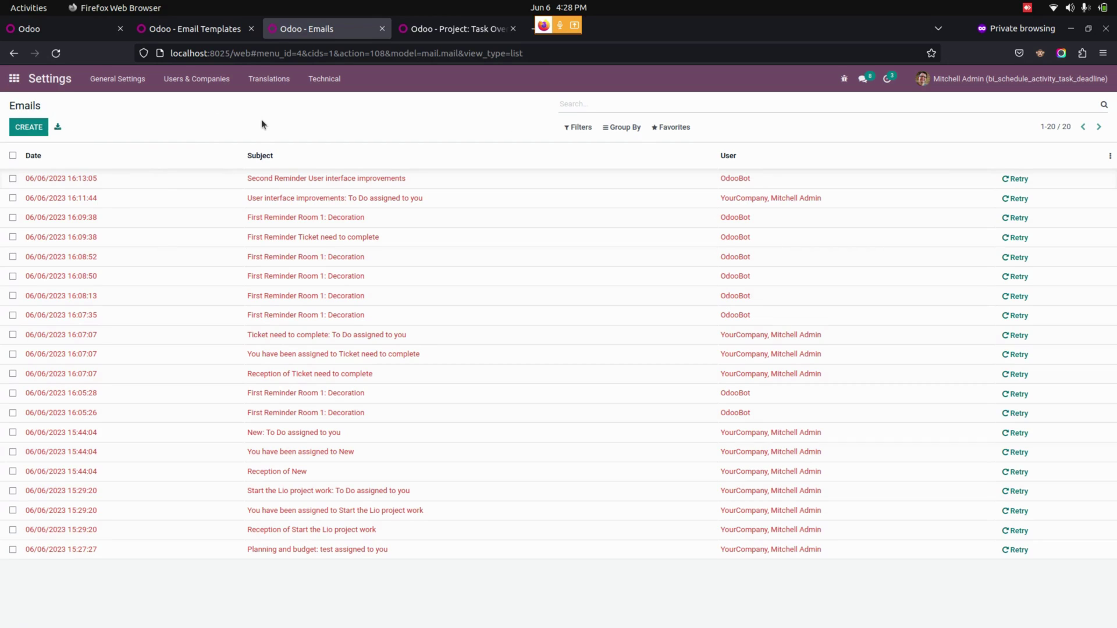
# - Open the 'First Reminder Room 1: Decoration' email, follow its VIEW TASK link, and return to Emails
pyautogui.click(364, 258)
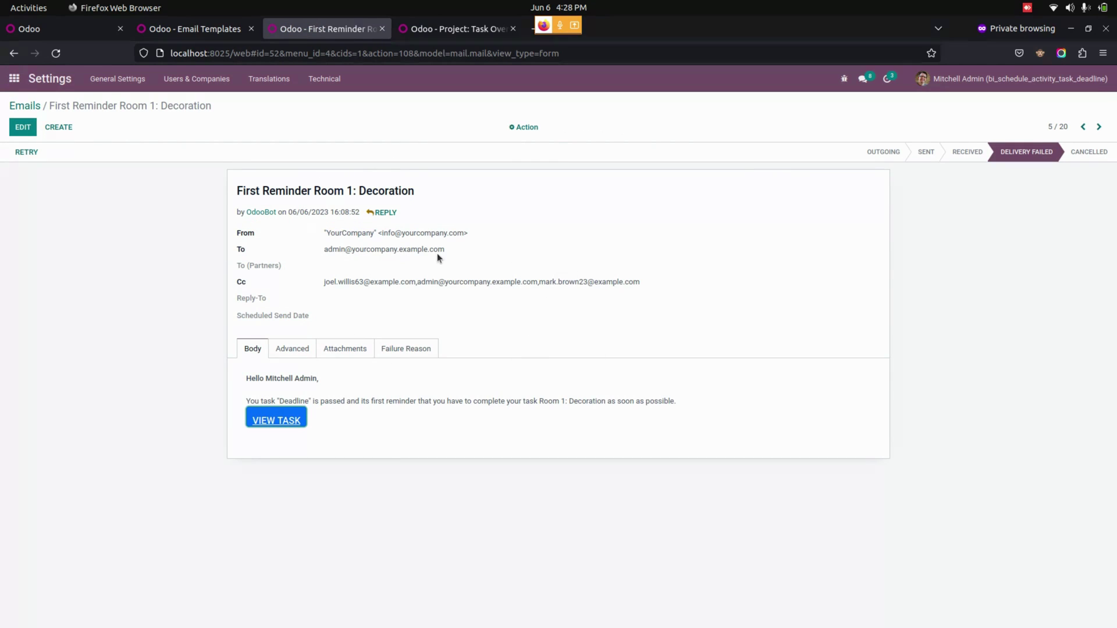
pyautogui.click(282, 419)
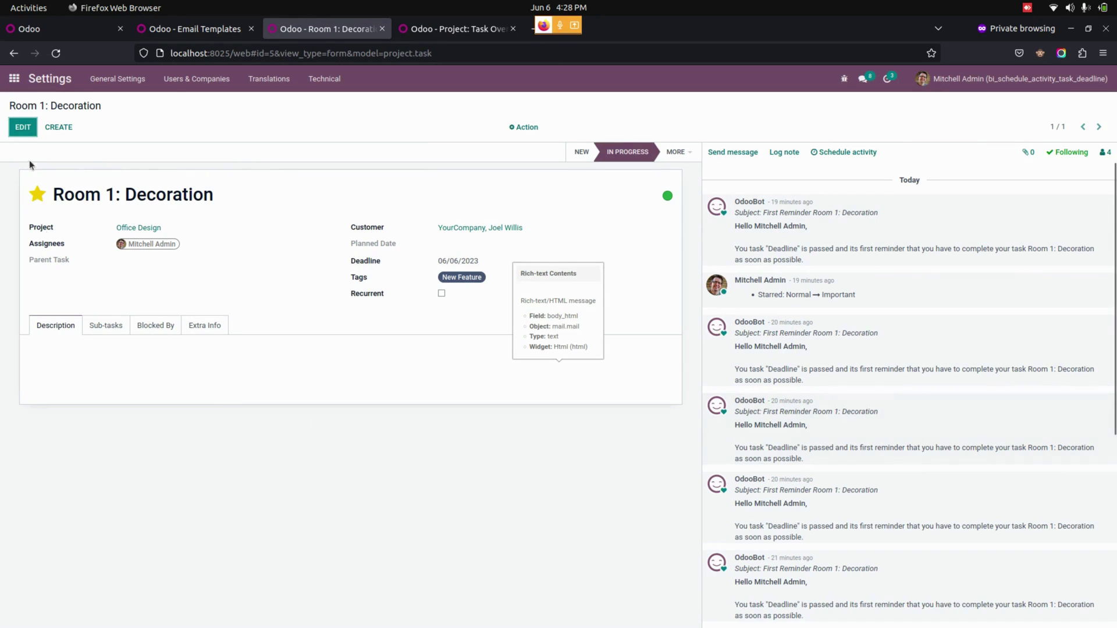
pyautogui.hotkey('alt', 'Left')
pyautogui.click(25, 106)
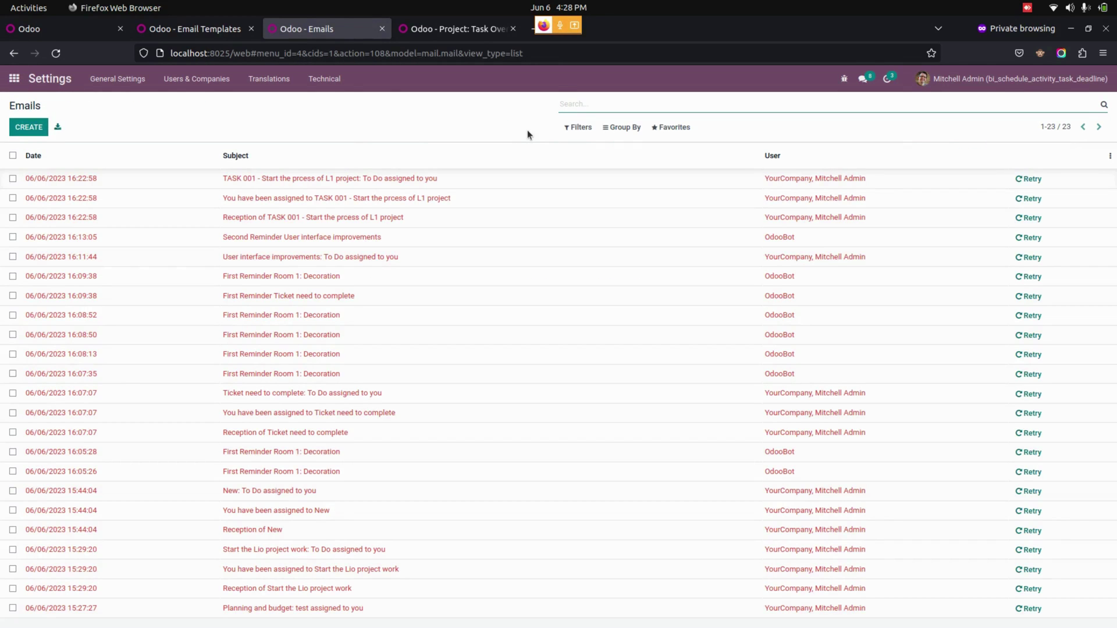
# - Open the 'Second Reminder User interface improvements' email and follow its VIEW TASK link in a new tab
pyautogui.click(357, 236)
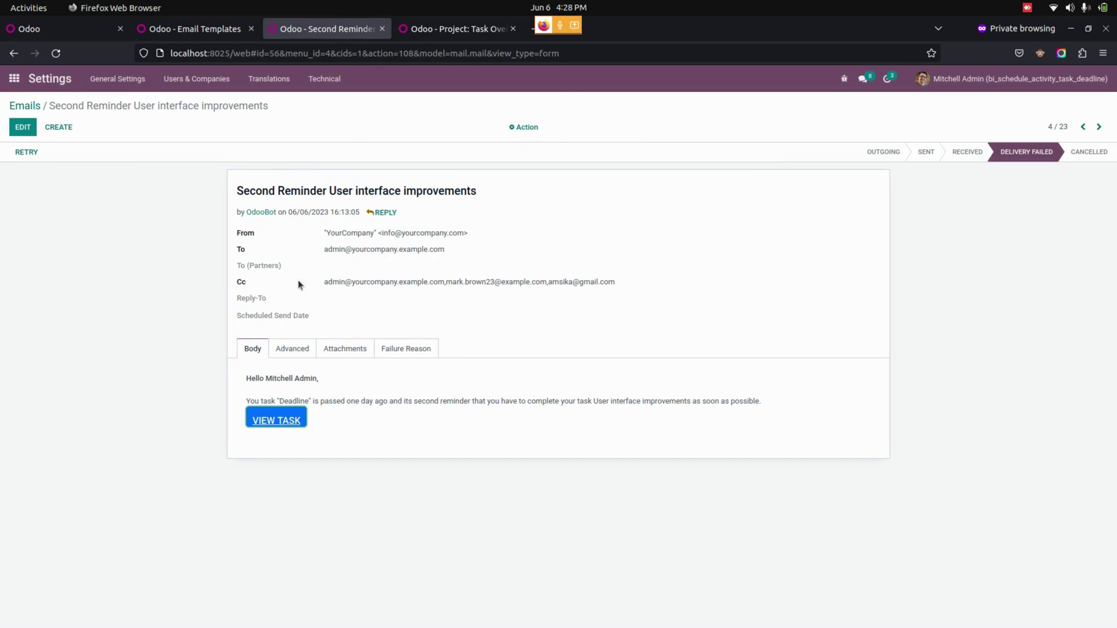
pyautogui.click(256, 419)
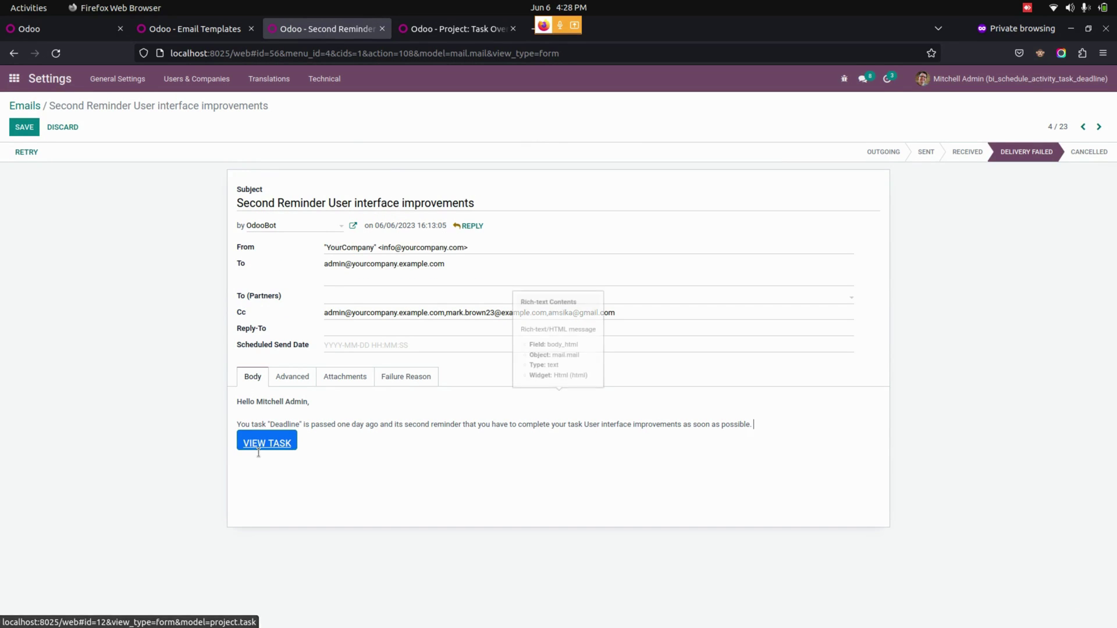
pyautogui.click(268, 443)
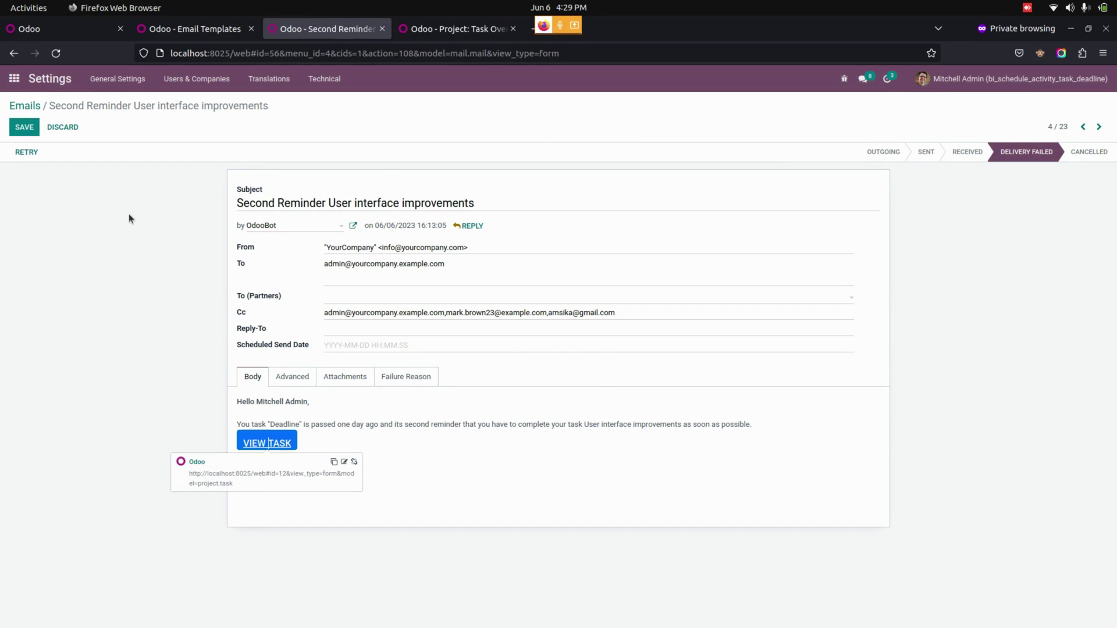
pyautogui.click(243, 485)
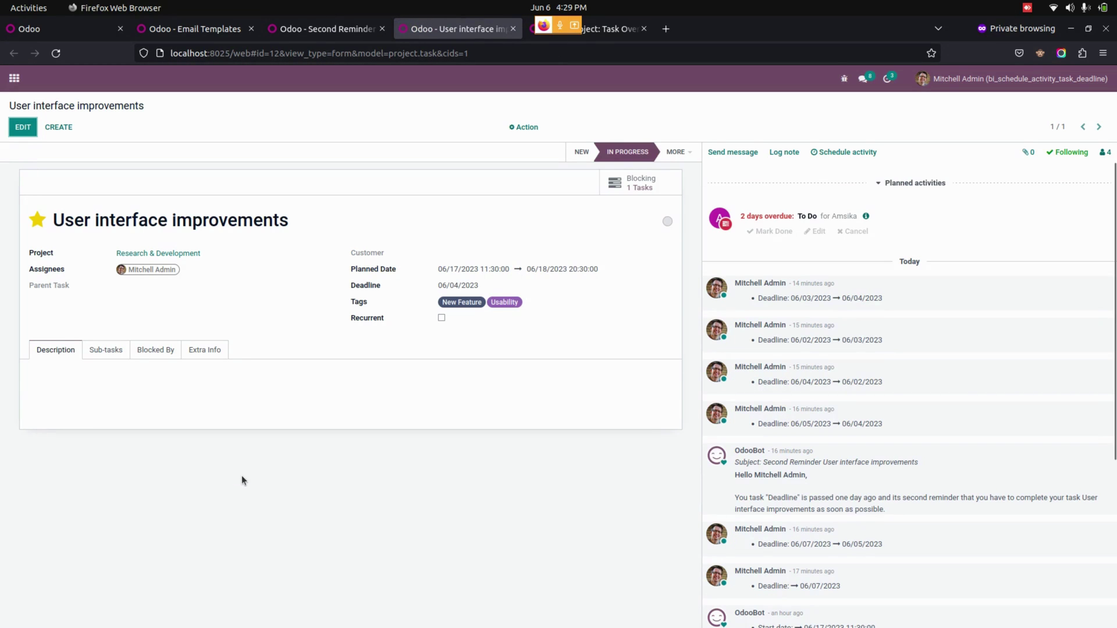